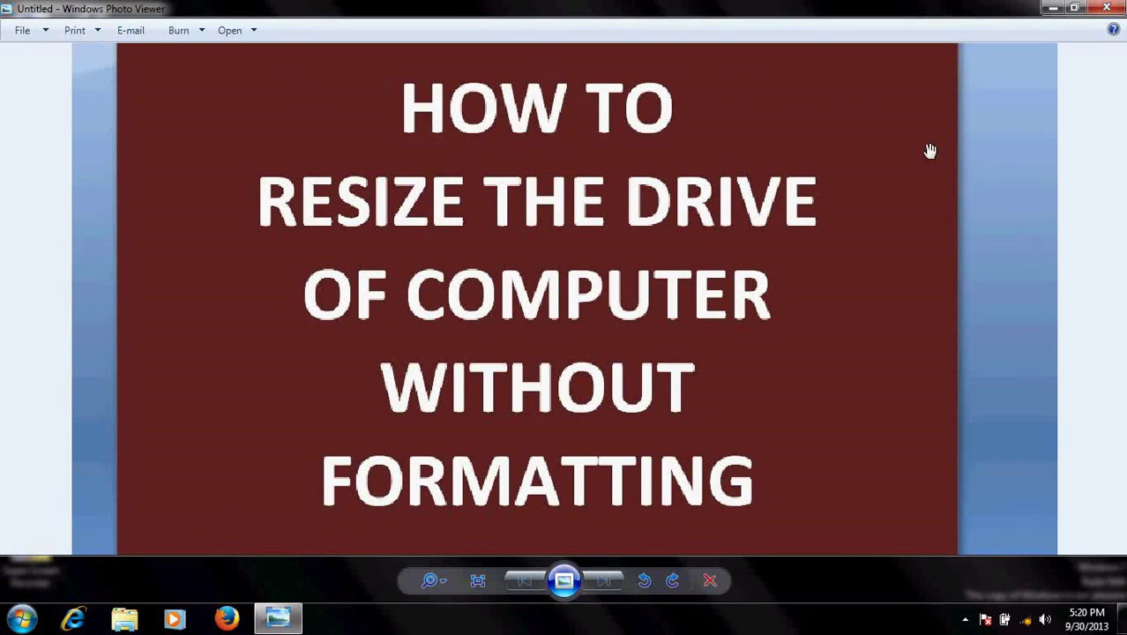
Minimize the Windows Photo Viewer title image to reveal the desktop
{"action": "left_click", "coordinate": [1052, 8]}
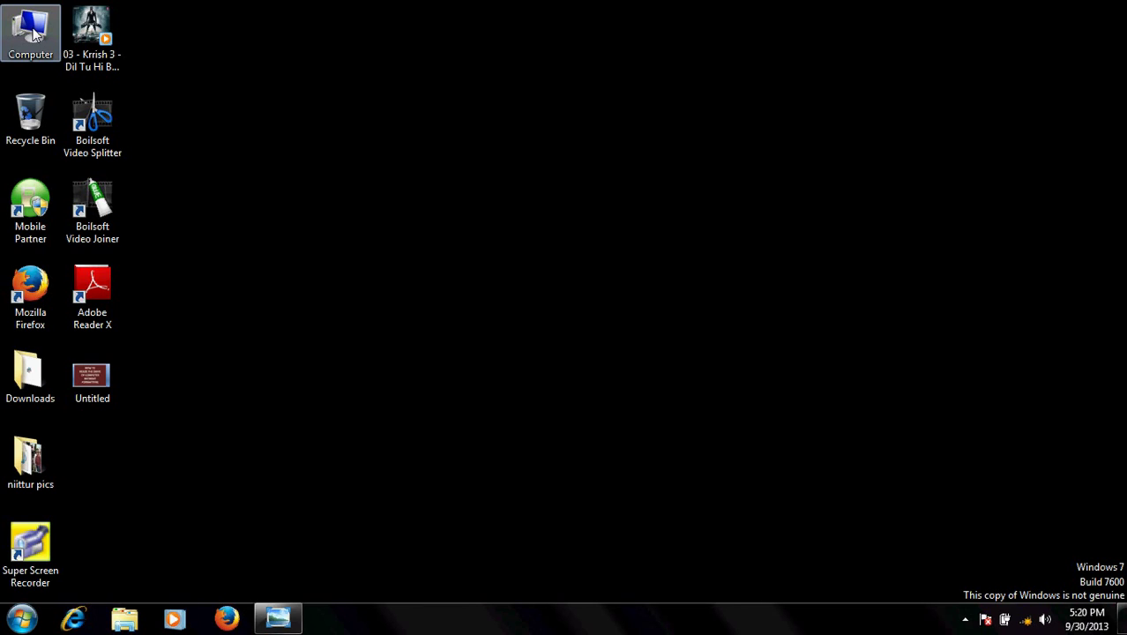
Launch Computer Management from the Computer icon's Manage command and maximize it
{"action": "right_click", "coordinate": [33, 34]}
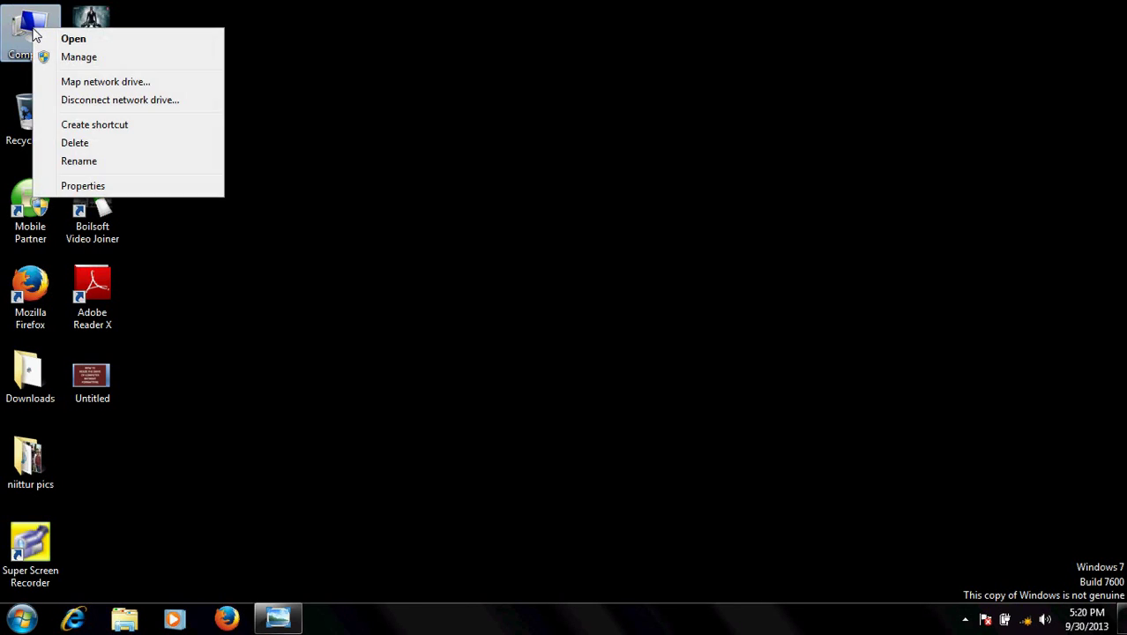
{"action": "left_click", "coordinate": [79, 57]}
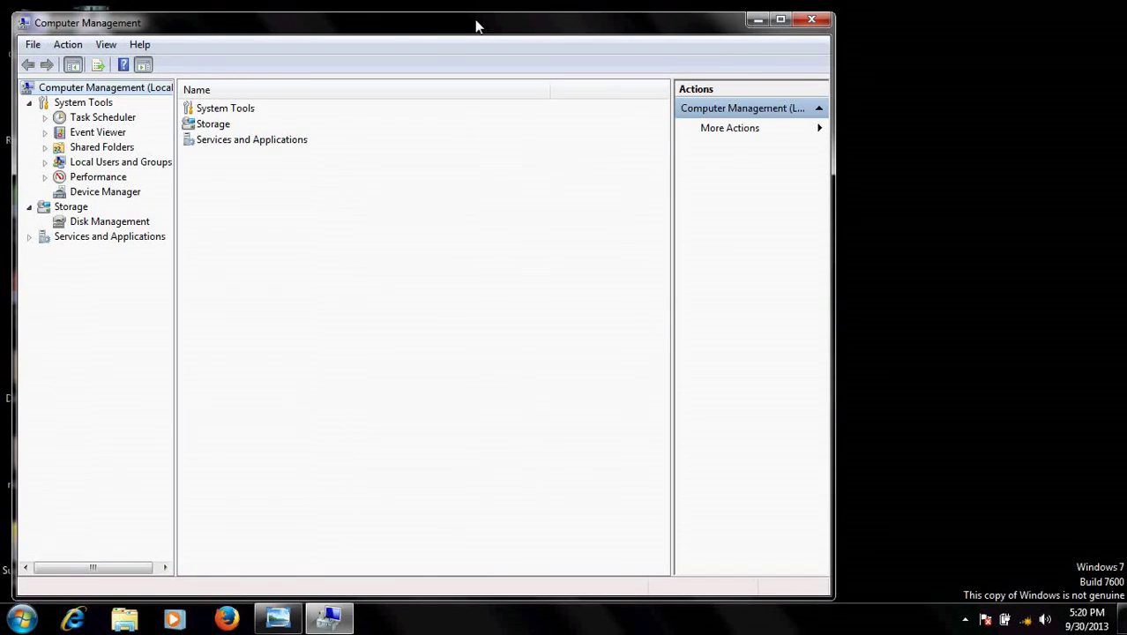
{"action": "double_click", "coordinate": [477, 24]}
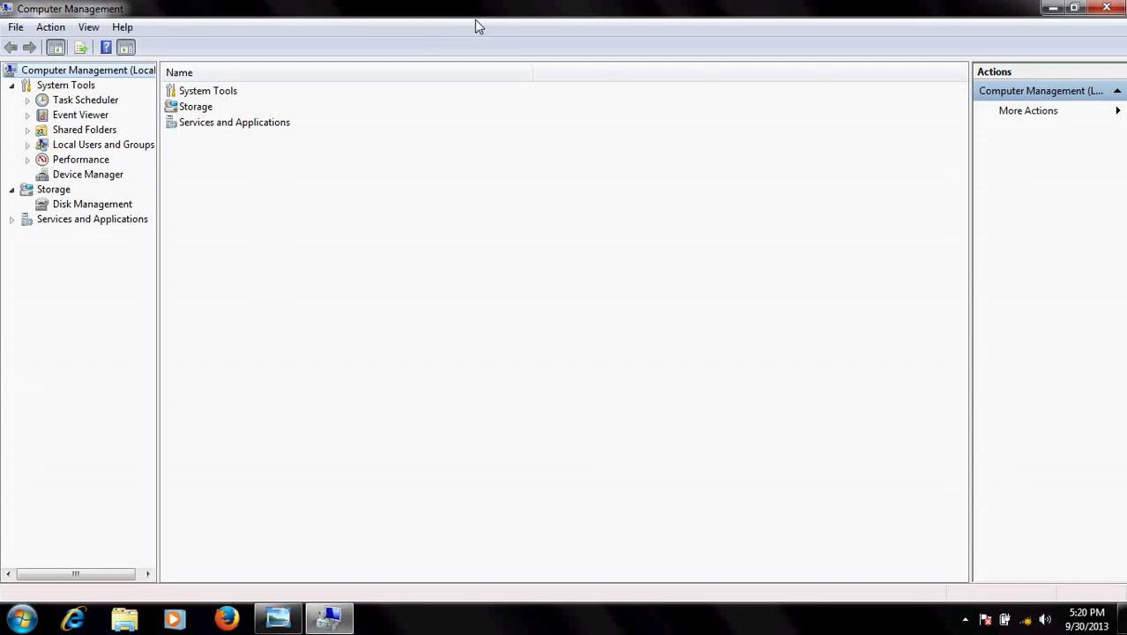
Show Disk Management, revealing C: at 29.29 GB beside 19.53 GB free space
{"action": "left_click", "coordinate": [92, 205]}
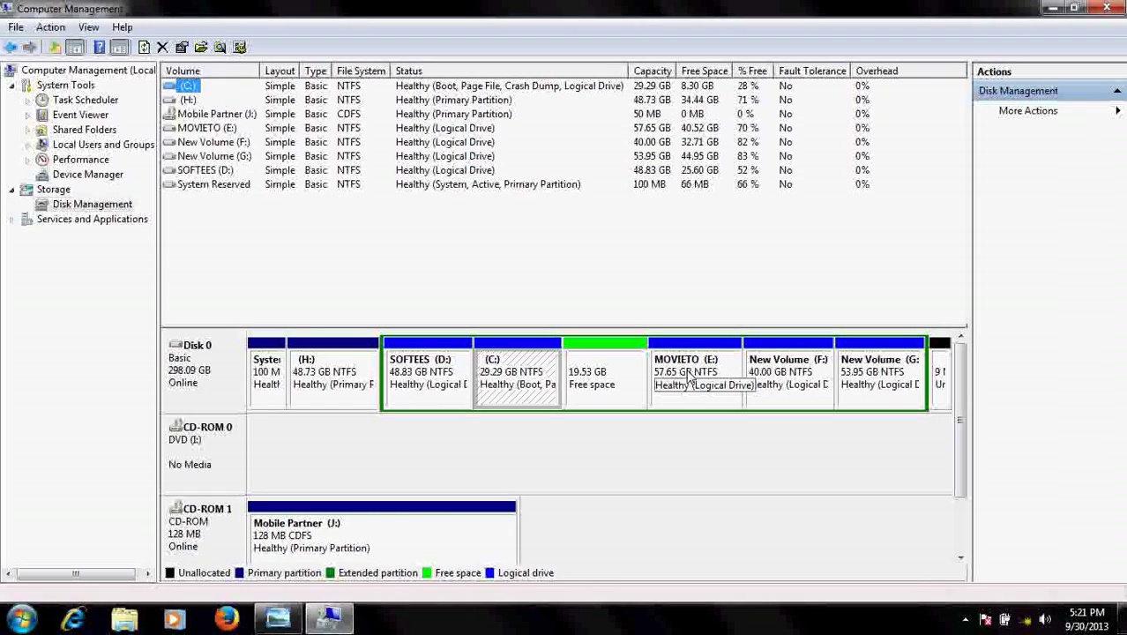
{"action": "right_click", "coordinate": [689, 377]}
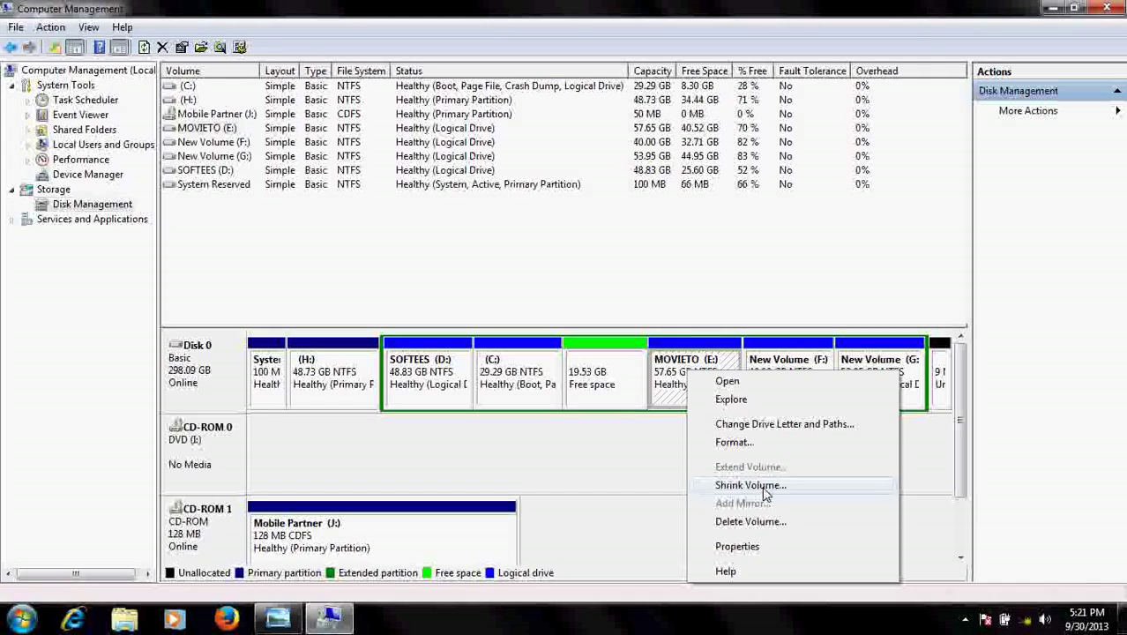
{"action": "left_click", "coordinate": [605, 393]}
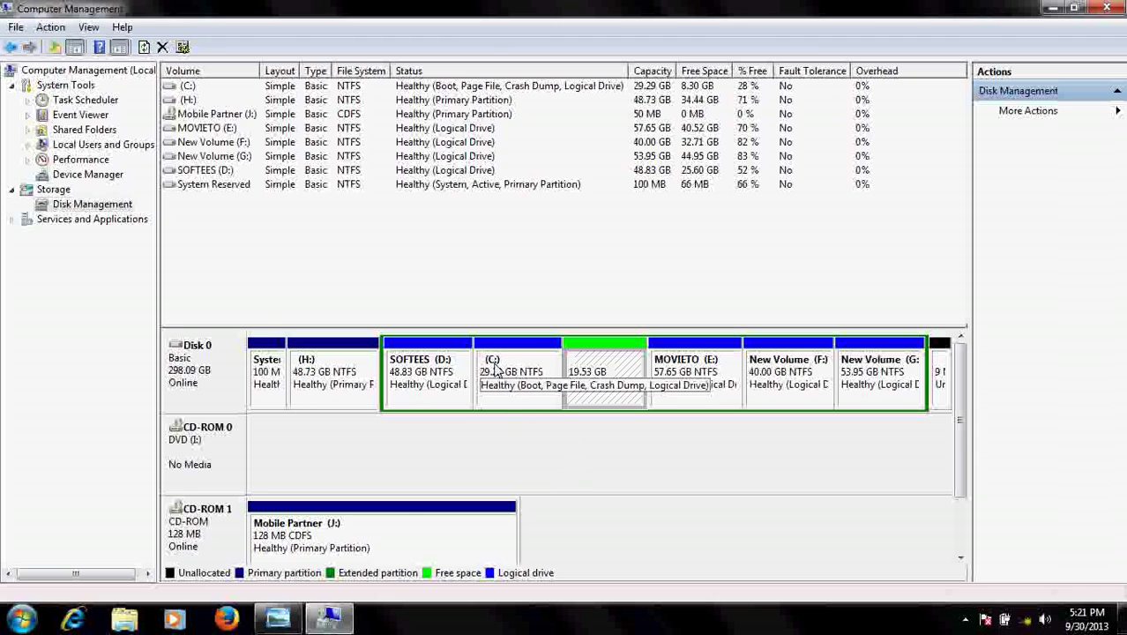
{"action": "left_click", "coordinate": [504, 395]}
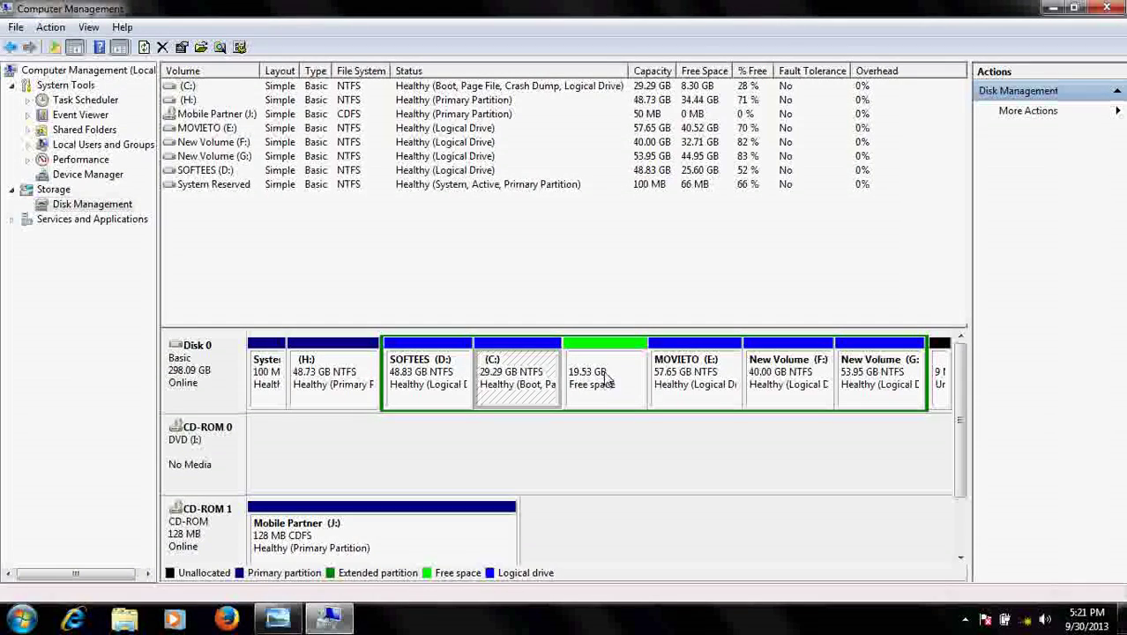
Start the Extend Volume Wizard from the C: partition's context menu
{"action": "right_click", "coordinate": [505, 364]}
{"action": "key", "text": "Escape"}
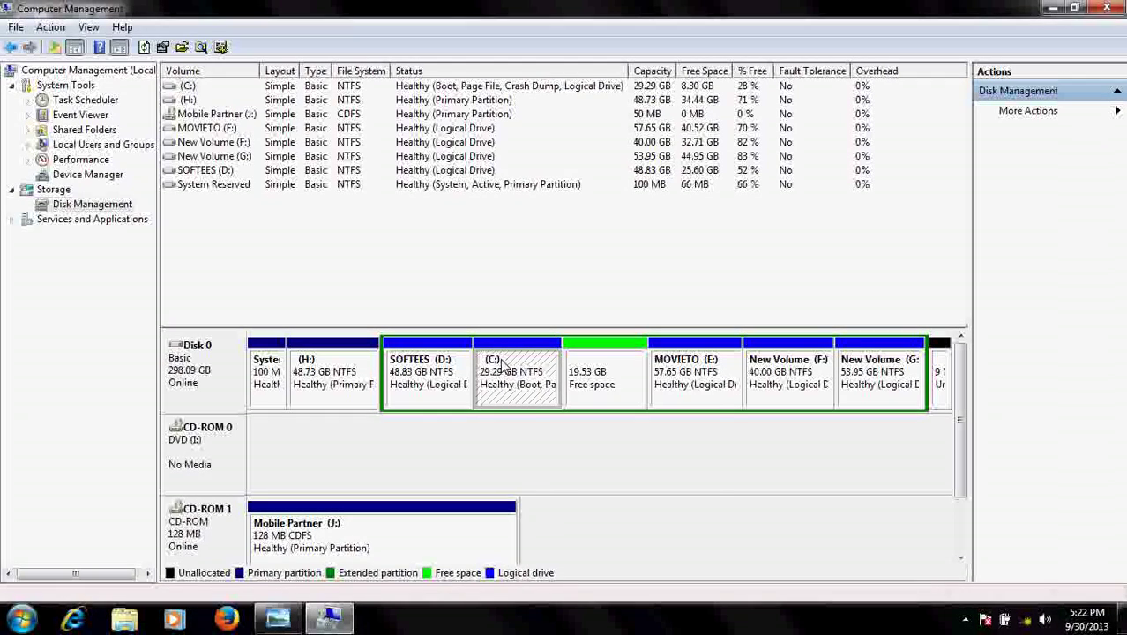
{"action": "right_click", "coordinate": [504, 365]}
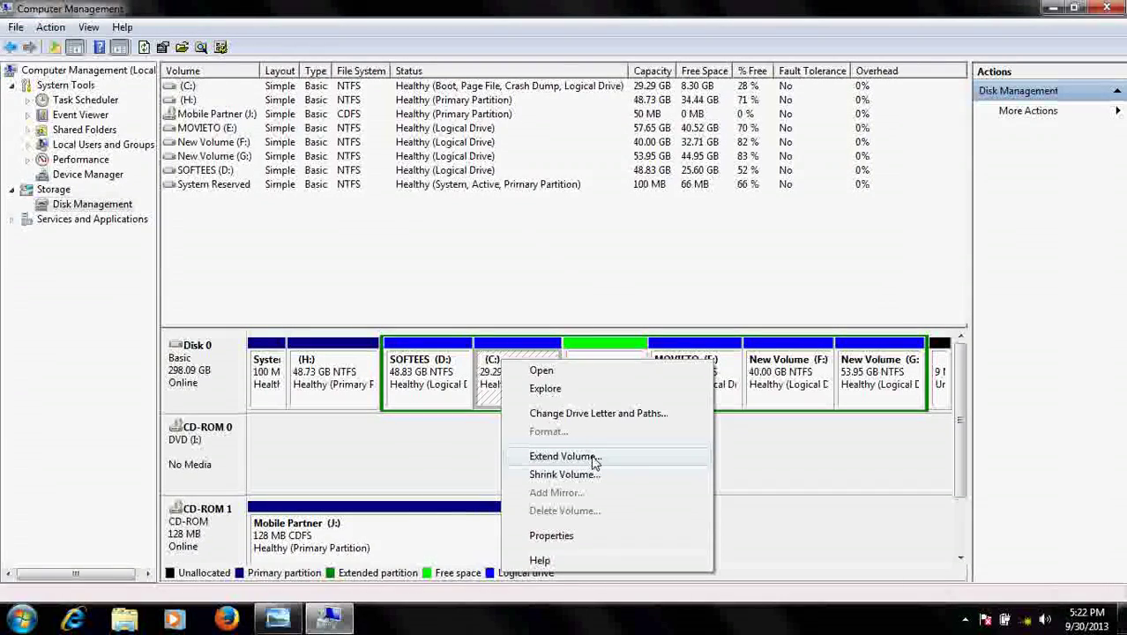
{"action": "left_click", "coordinate": [595, 459]}
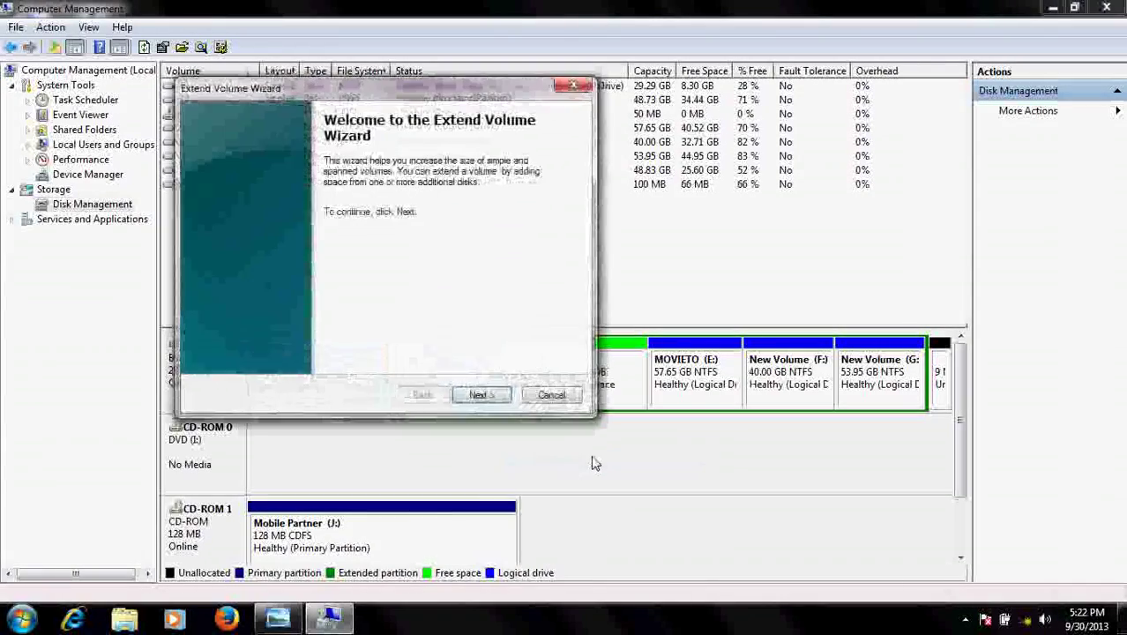
Add all 20000 MB of free space to C:, growing it to 48.82 GB
{"action": "left_click", "coordinate": [481, 396]}
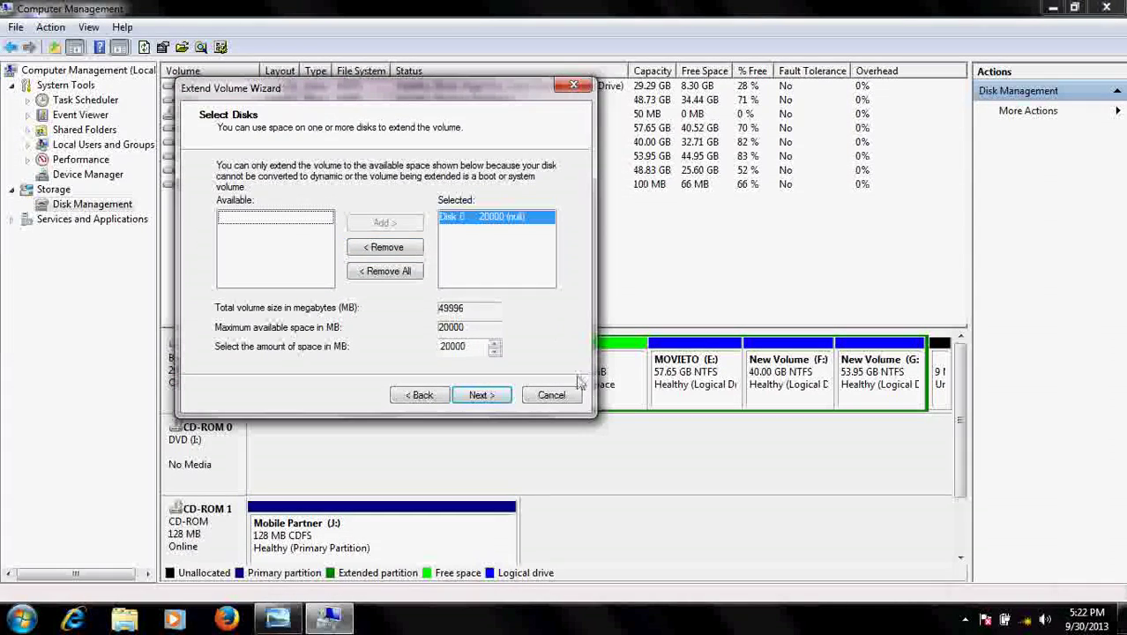
{"action": "left_click_drag", "start_coordinate": [471, 81], "coordinate": [351, 87]}
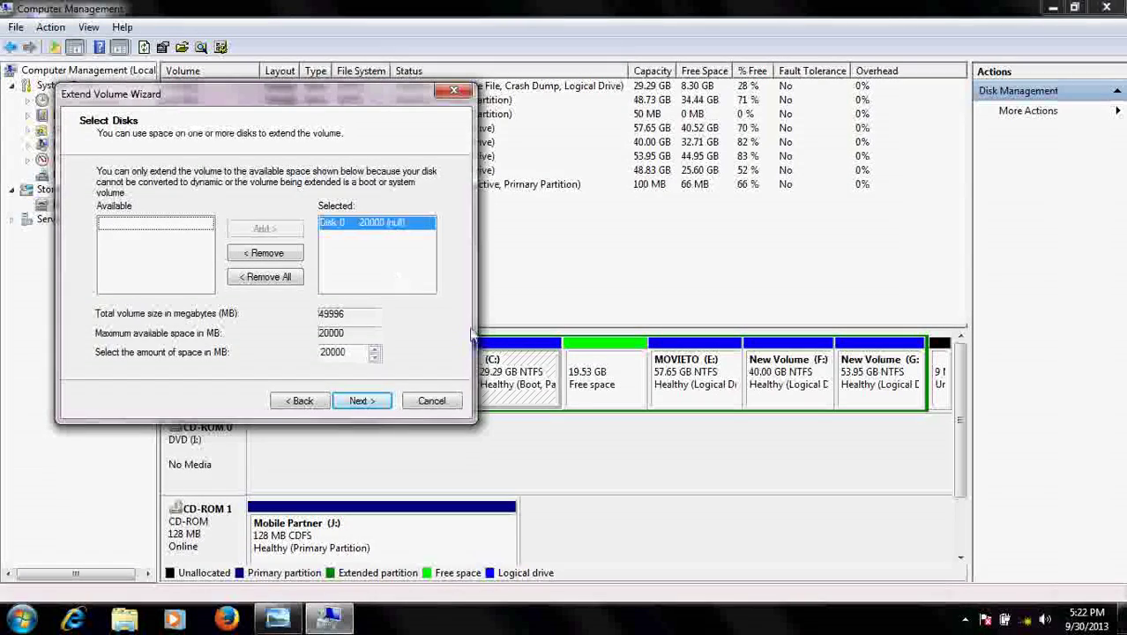
{"action": "left_click", "coordinate": [353, 401]}
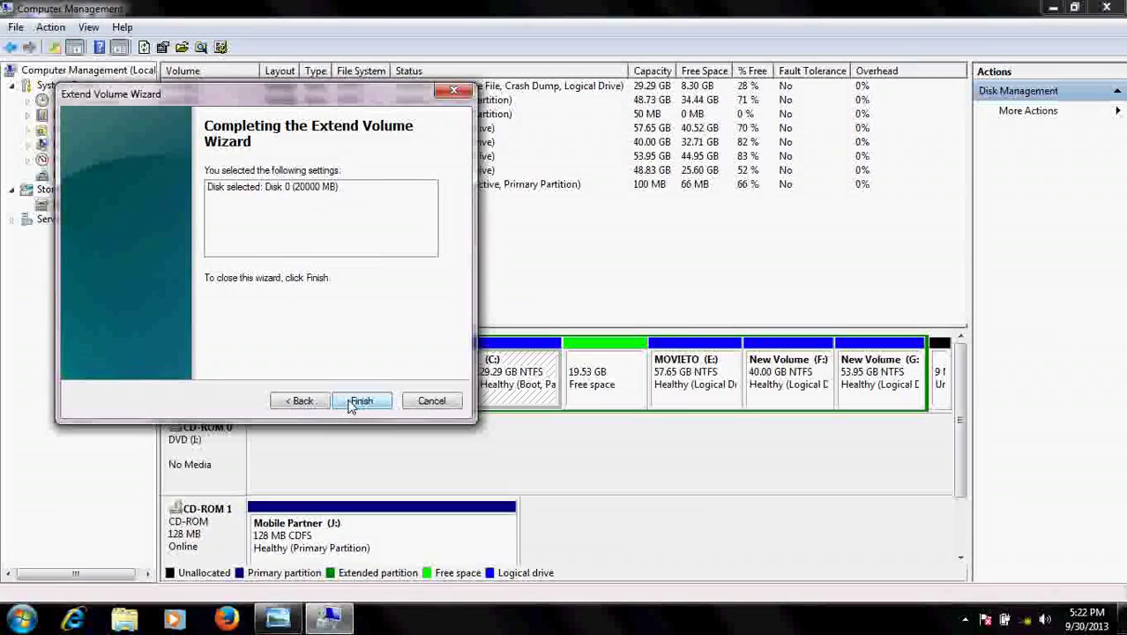
{"action": "left_click", "coordinate": [353, 403]}
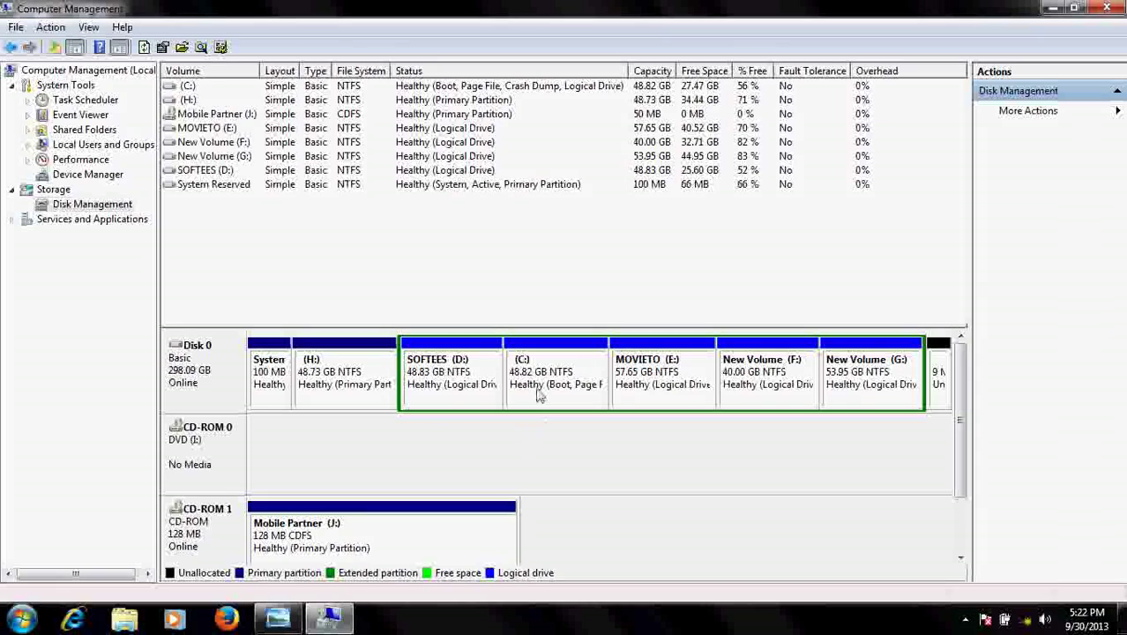
{"action": "left_click", "coordinate": [542, 391]}
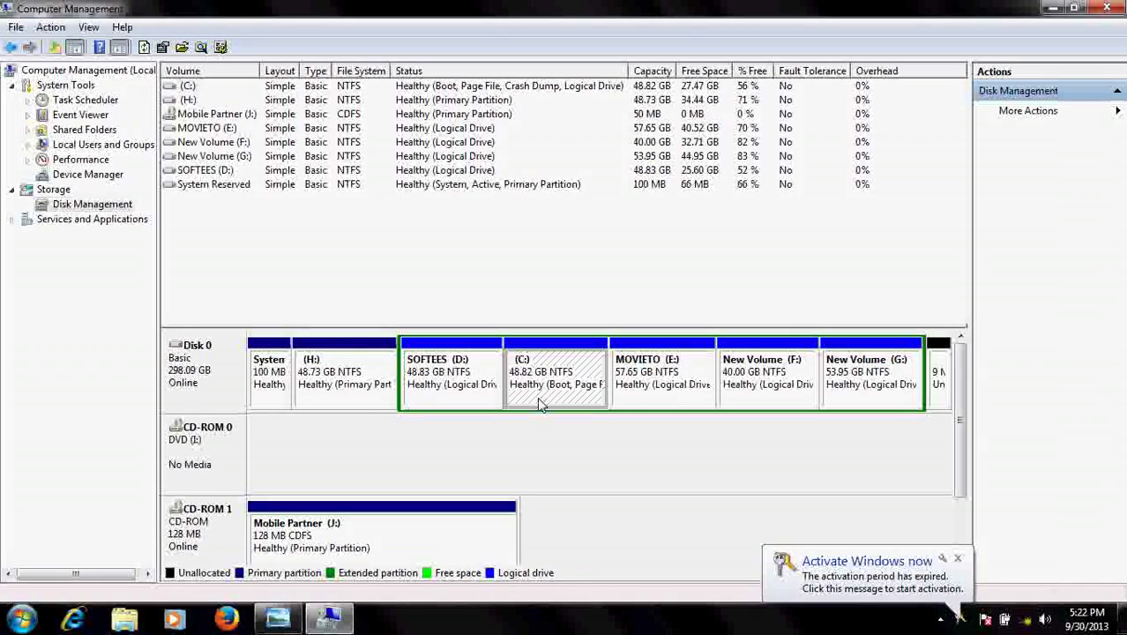
{"action": "left_click", "coordinate": [957, 559]}
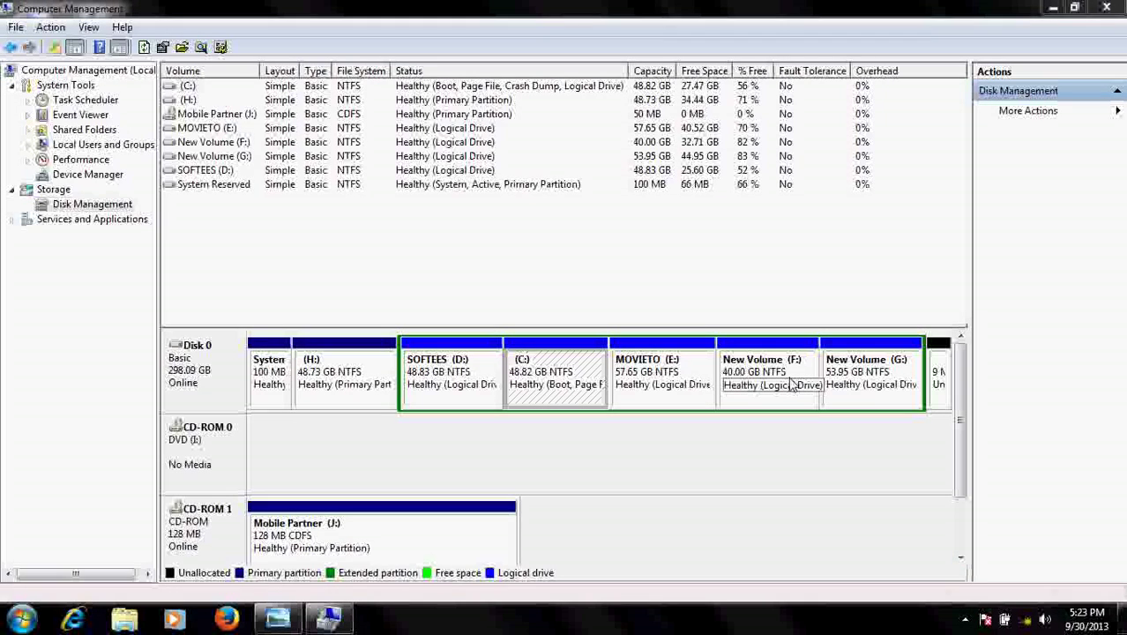